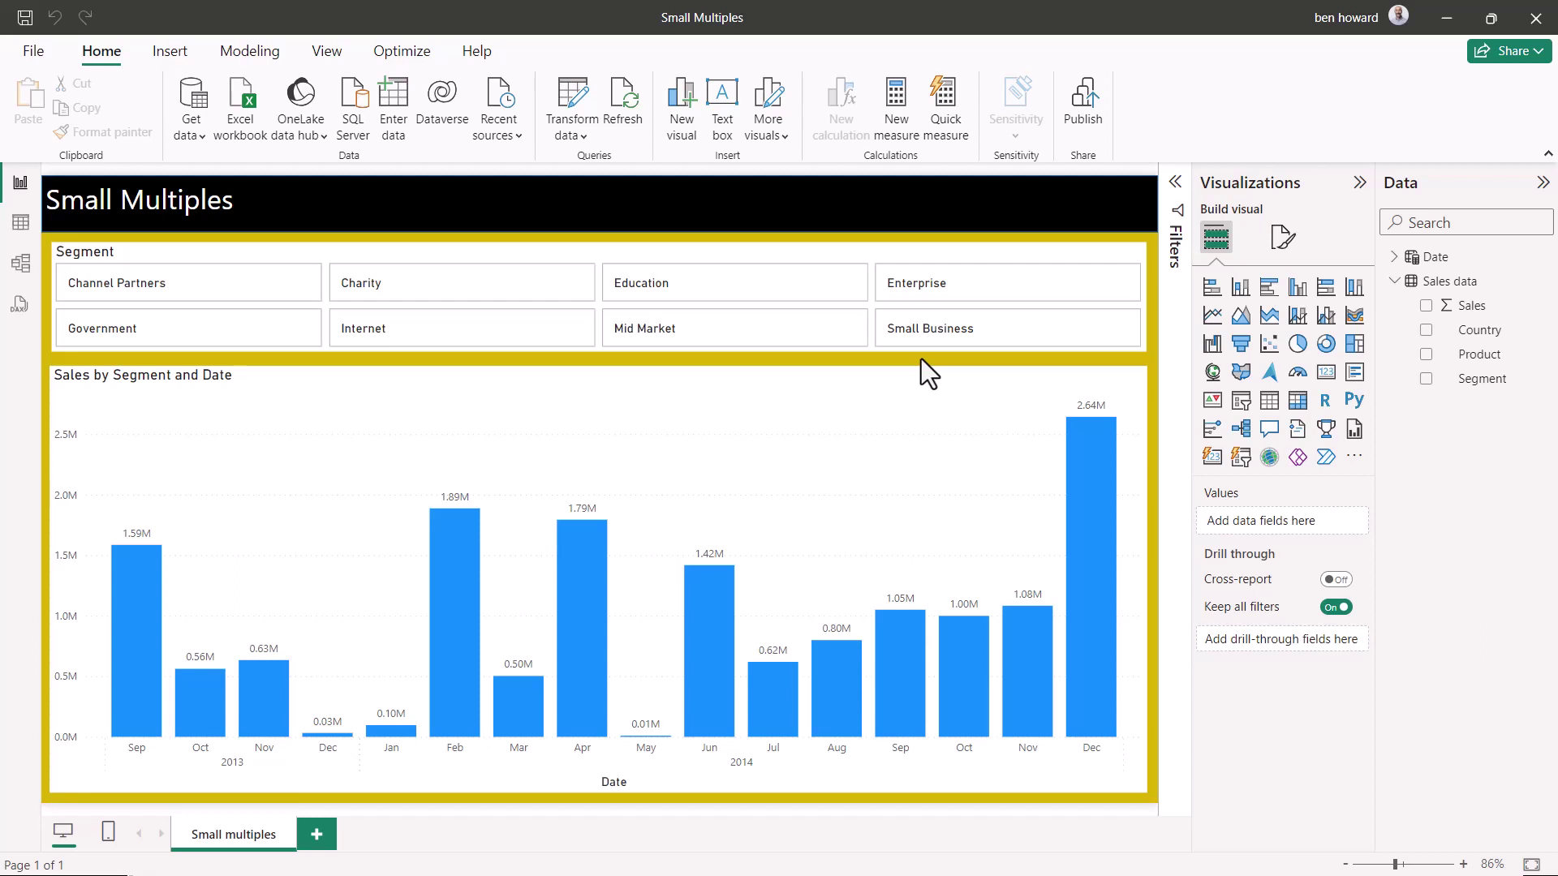
# Filter the chart to Channel Partners, Charity and Education in turn, then clear the filter
pyautogui.click(250, 297)
pyautogui.click(410, 311)
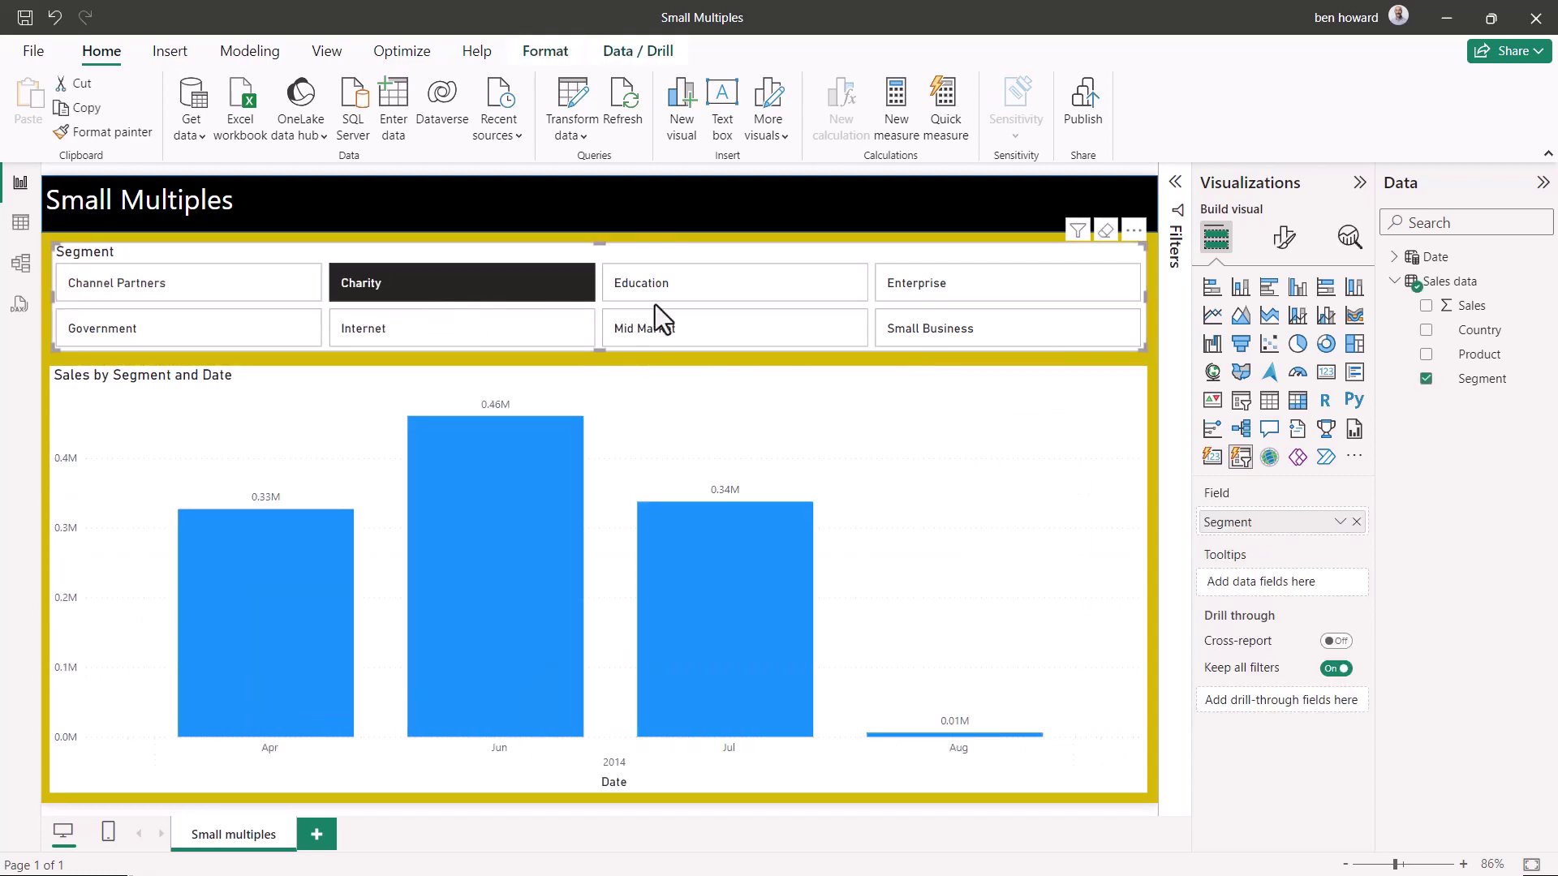
pyautogui.click(657, 299)
pyautogui.click(659, 300)
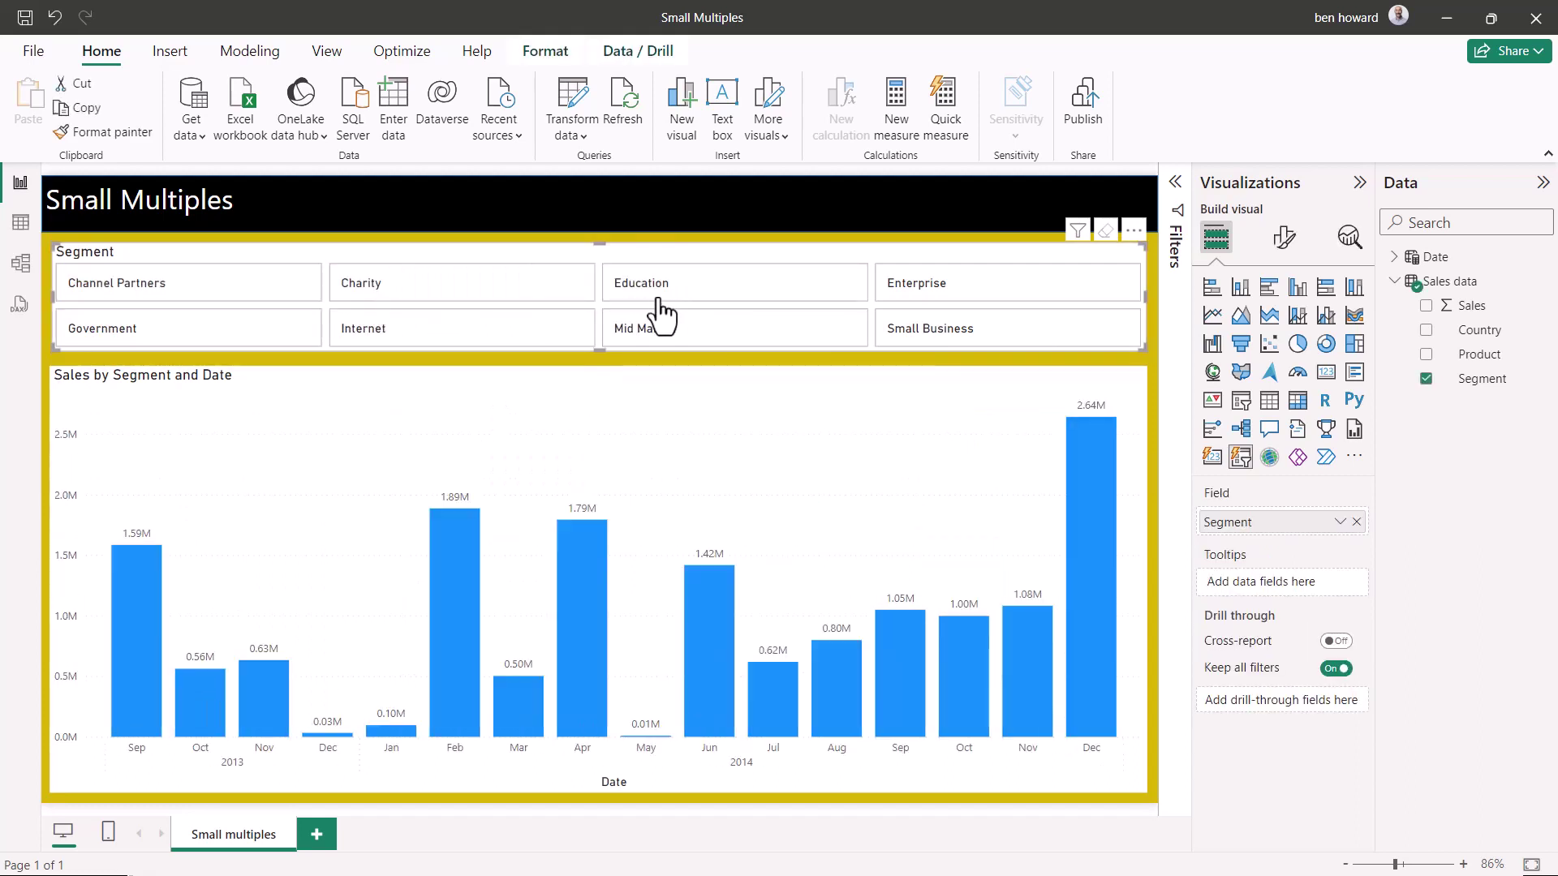
# Add Segment to the chart's Legend, then move it into Small multiples
pyautogui.click(1123, 377)
pyautogui.moveTo(1462, 383); pyautogui.dragTo(1290, 696)
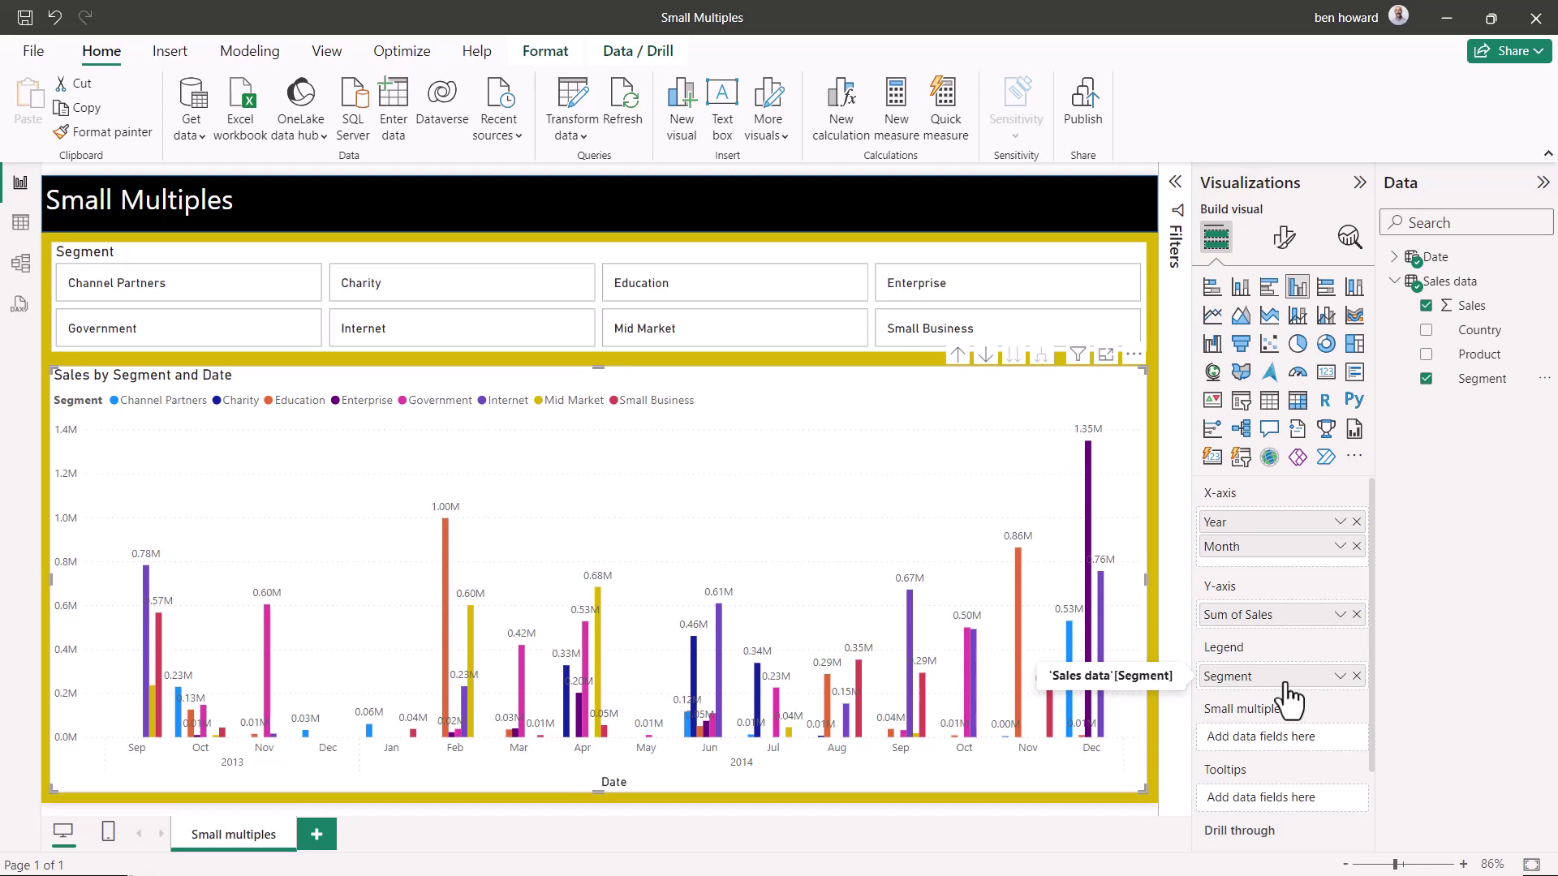
pyautogui.moveTo(1289, 686); pyautogui.dragTo(1289, 741)
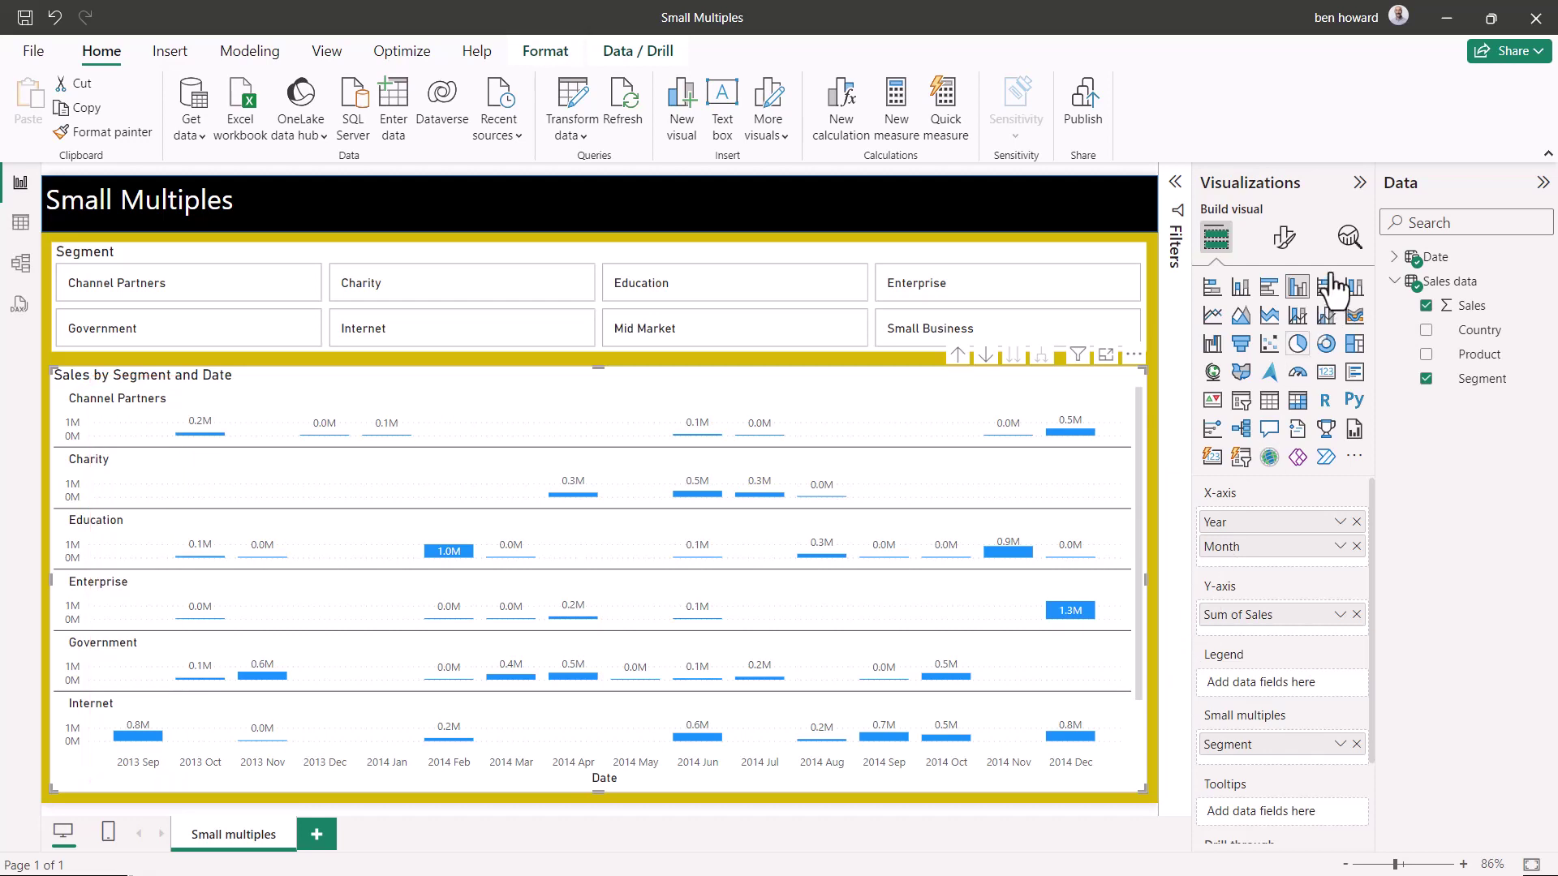
# Adjust the small multiples layout to 6 rows by 1 column, then bring up the File page
pyautogui.click(1297, 250)
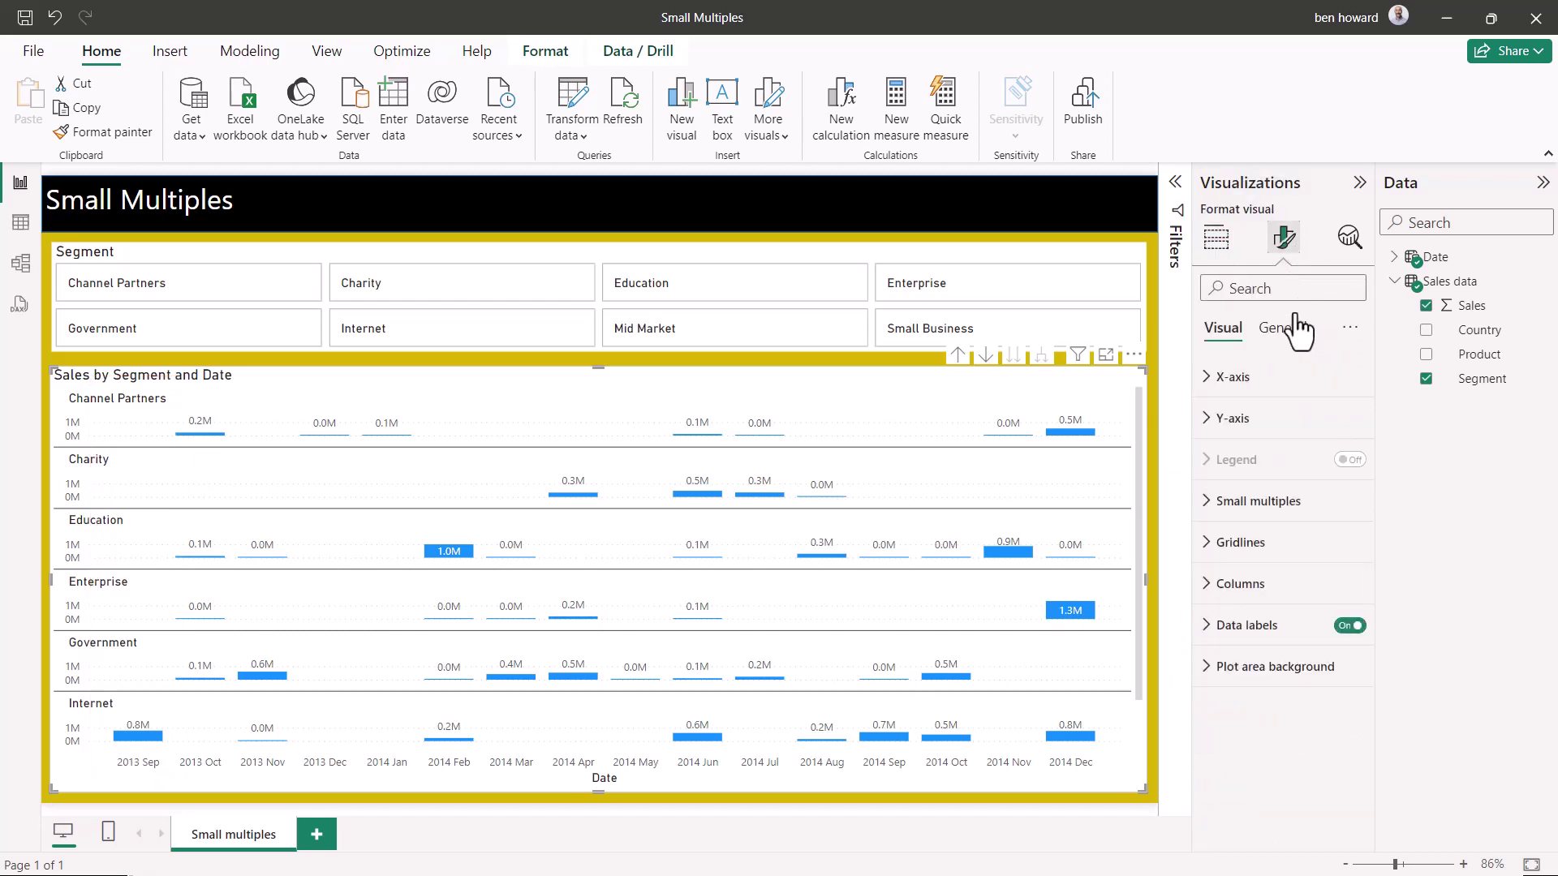
pyautogui.click(1213, 503)
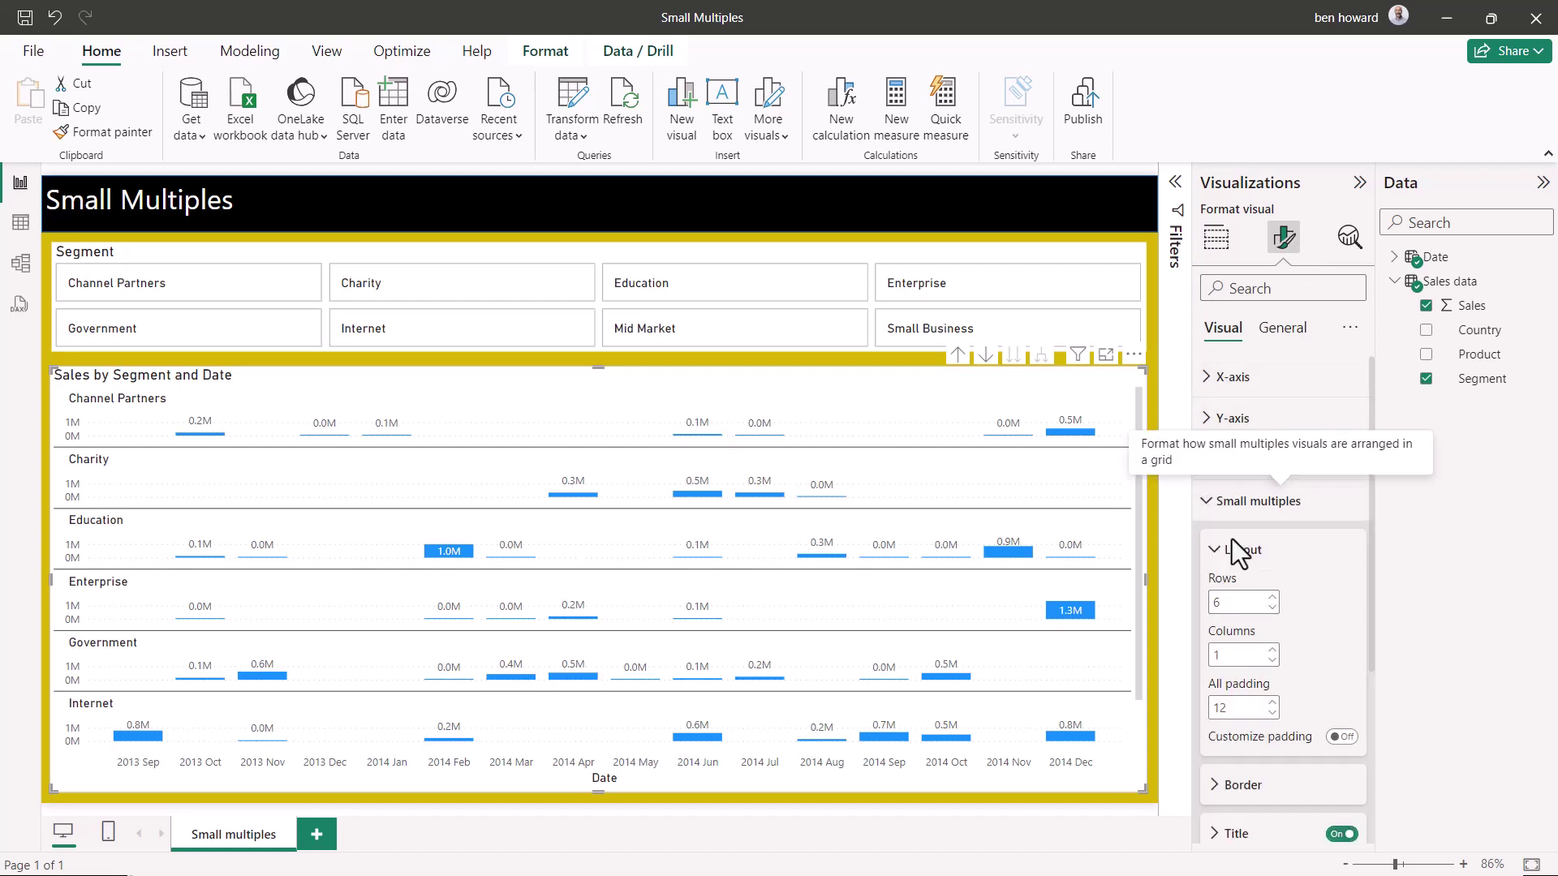
pyautogui.click(1274, 601)
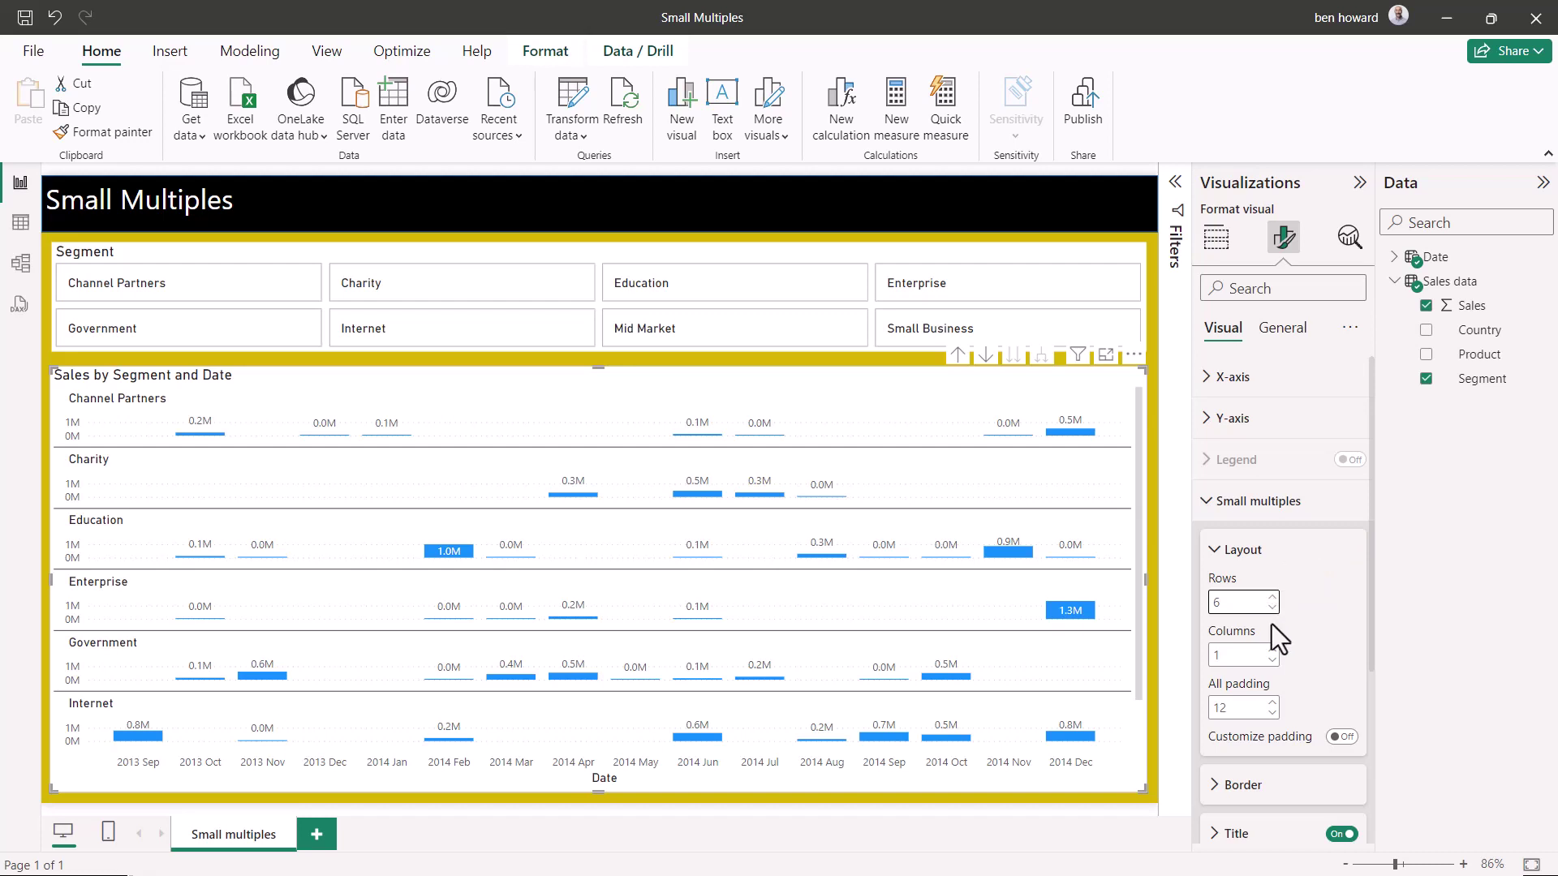
pyautogui.click(1270, 651)
pyautogui.click(1271, 650)
pyautogui.click(1271, 651)
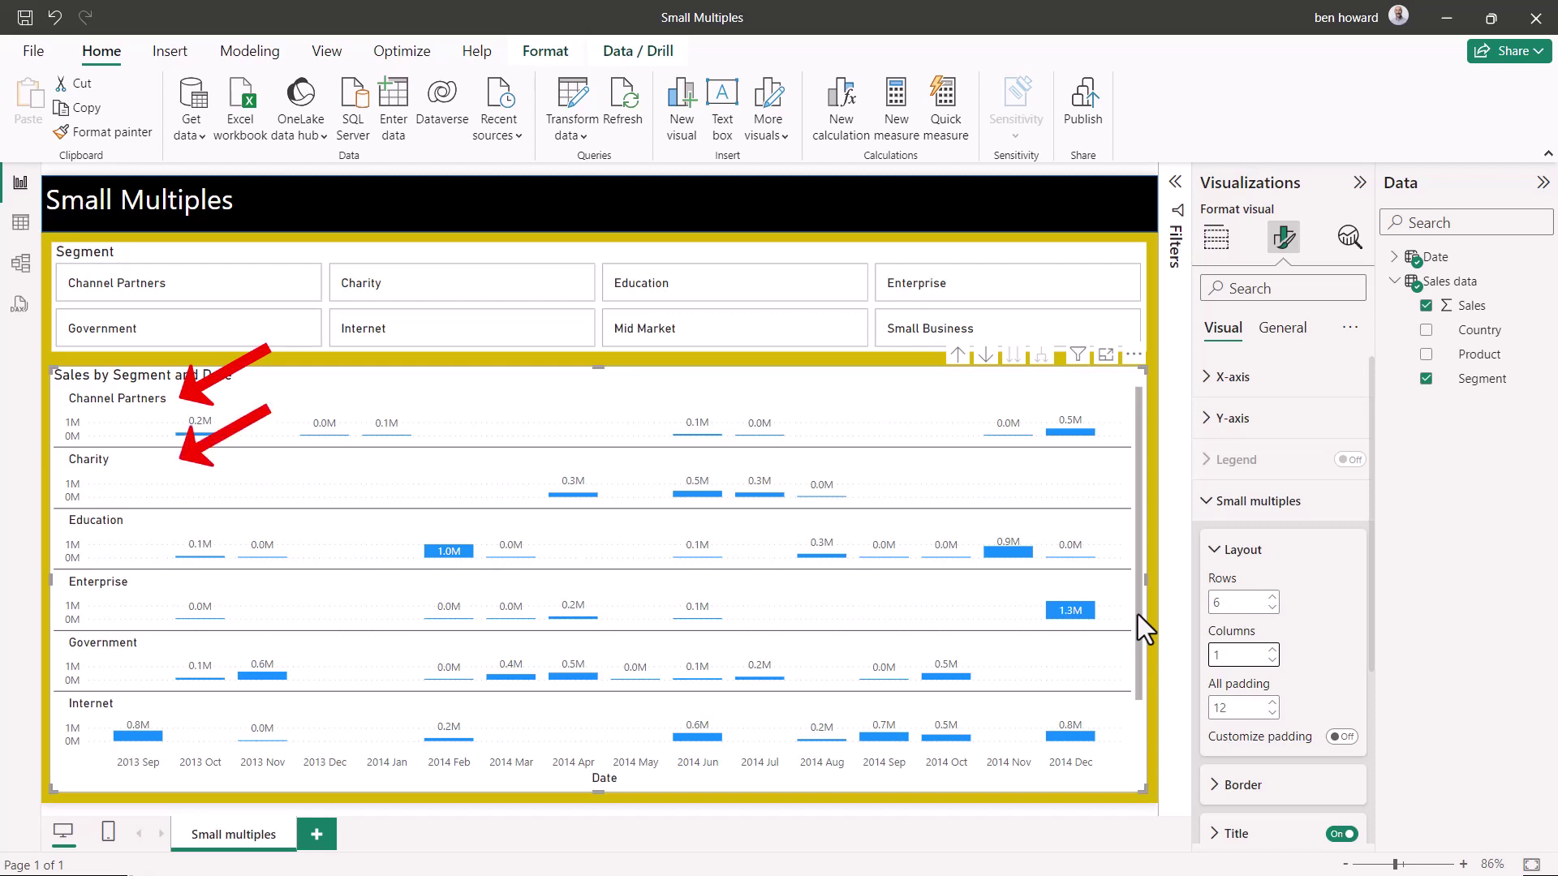
pyautogui.moveTo(1138, 615); pyautogui.dragTo(1152, 864)
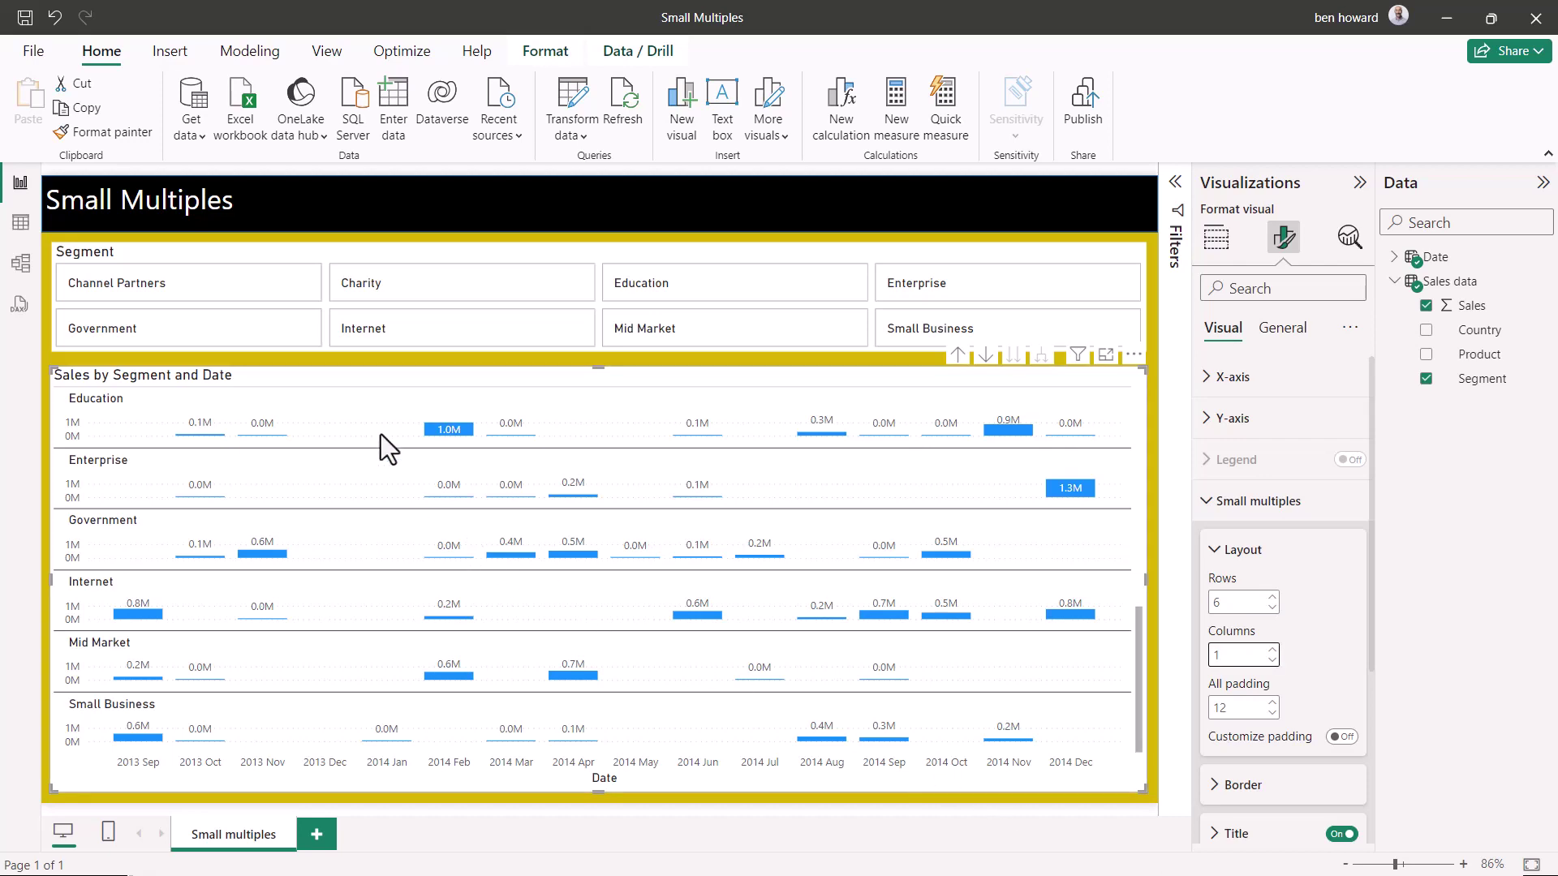
pyautogui.click(33, 51)
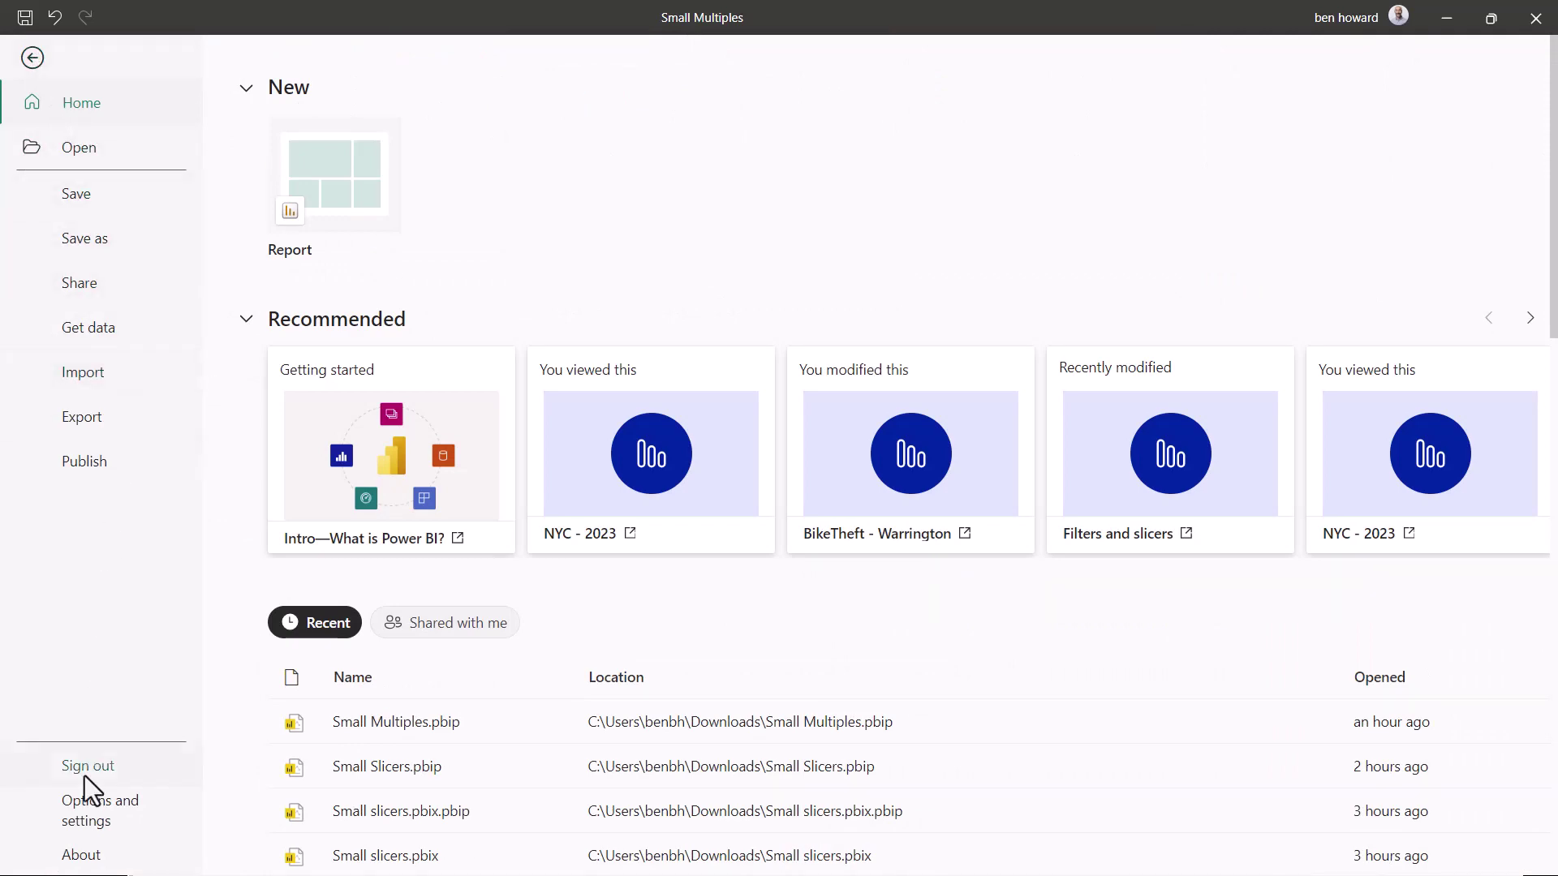
# Open Options and settings > Options, ending with Small Multiples.Report's report.json in Notepad++
pyautogui.click(76, 822)
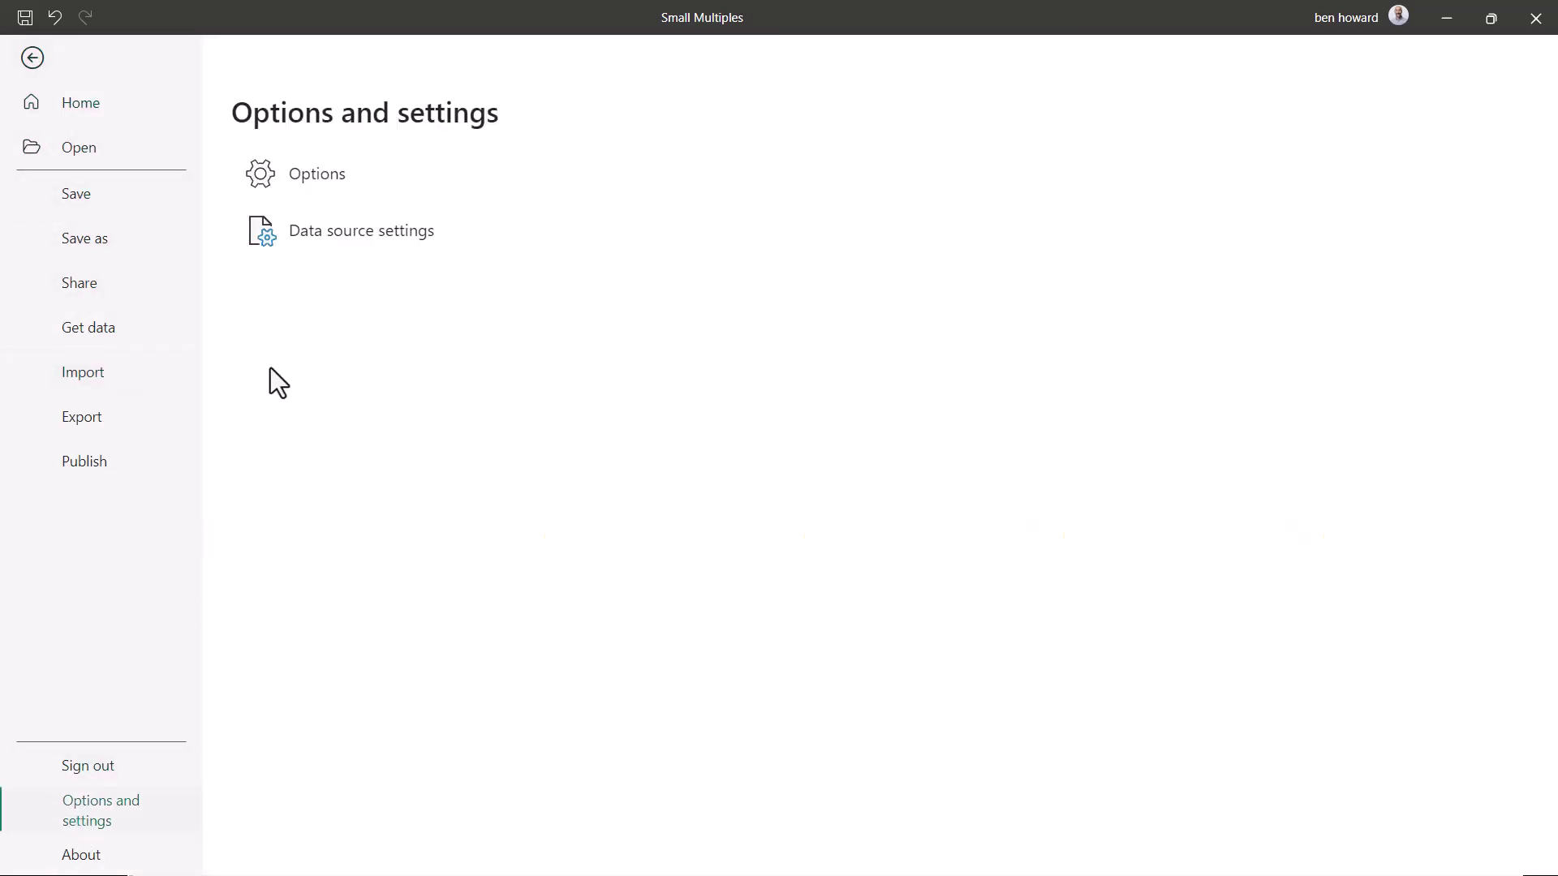
pyautogui.click(321, 175)
pyautogui.click(381, 448)
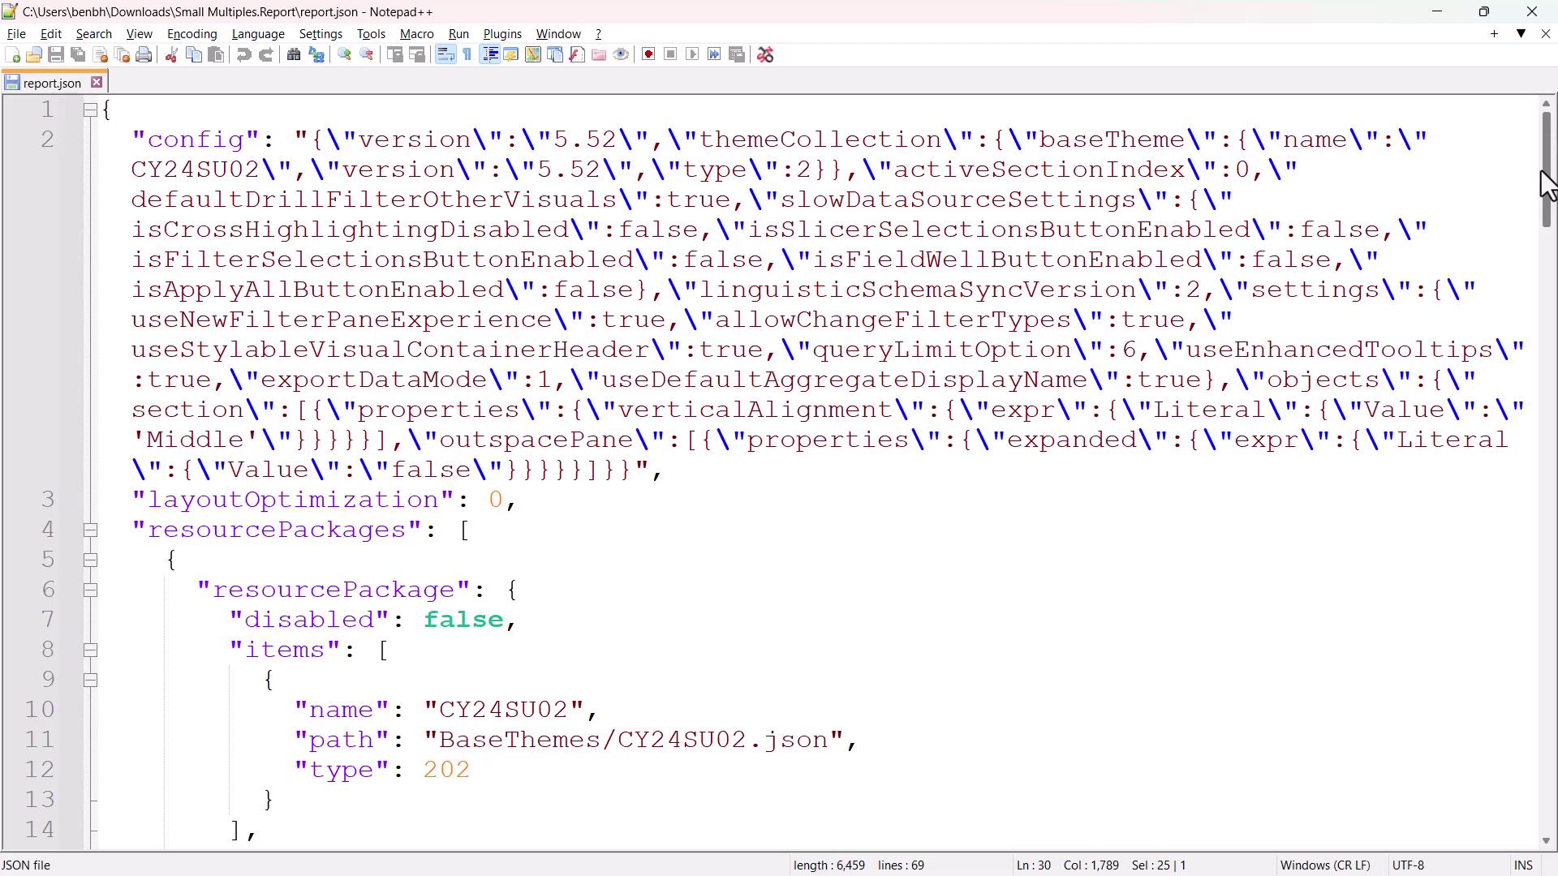
# Locate "Sales by Segment and Date" in report.json with Find
pyautogui.hotkey('ctrl', 'f')
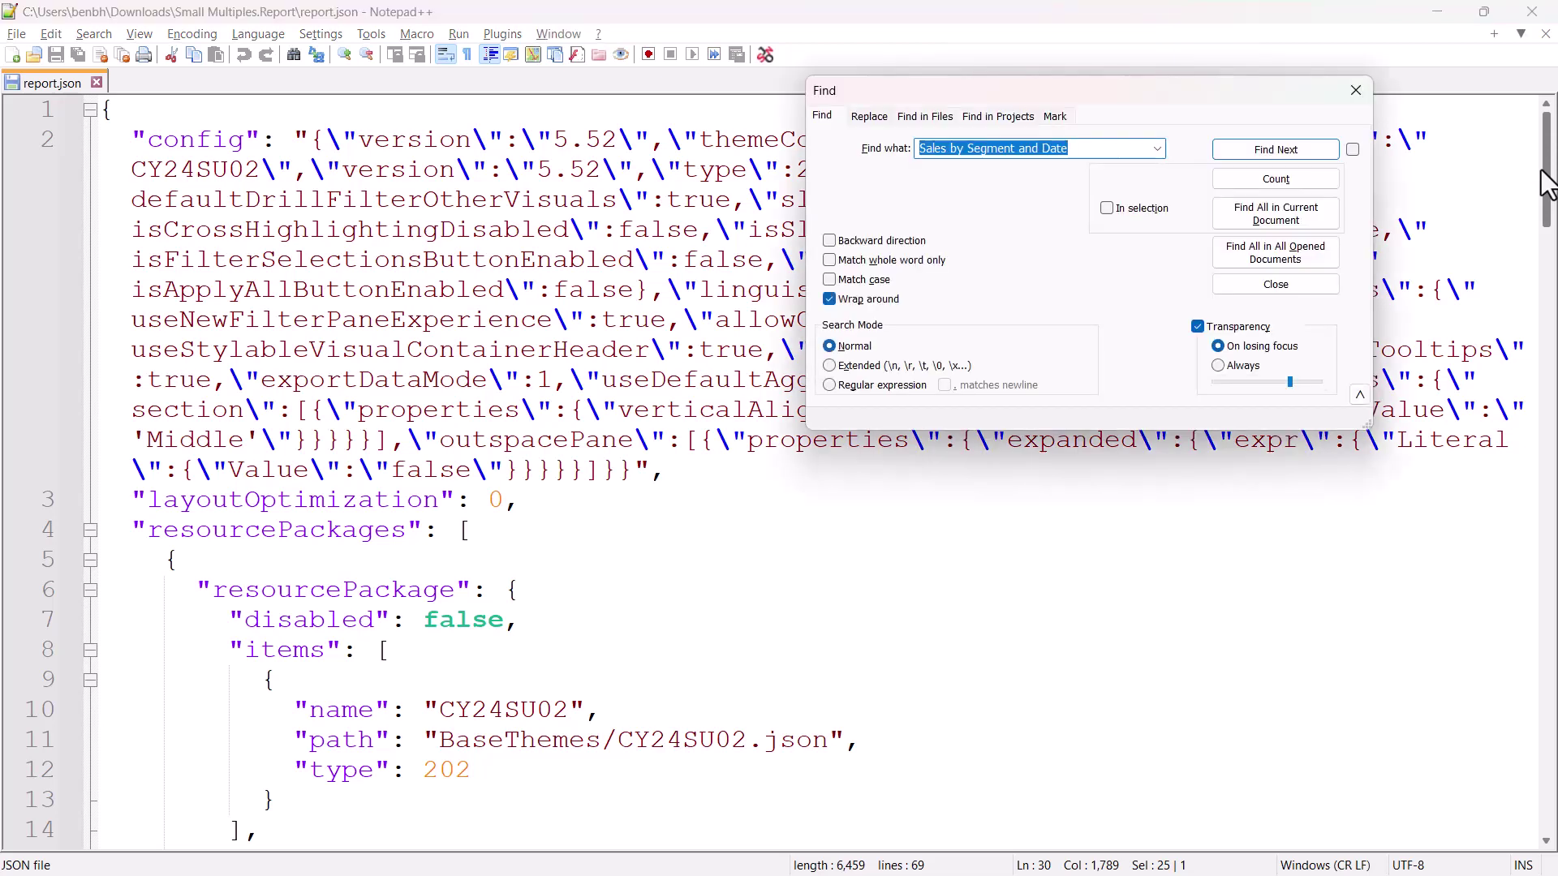
pyautogui.click(1288, 149)
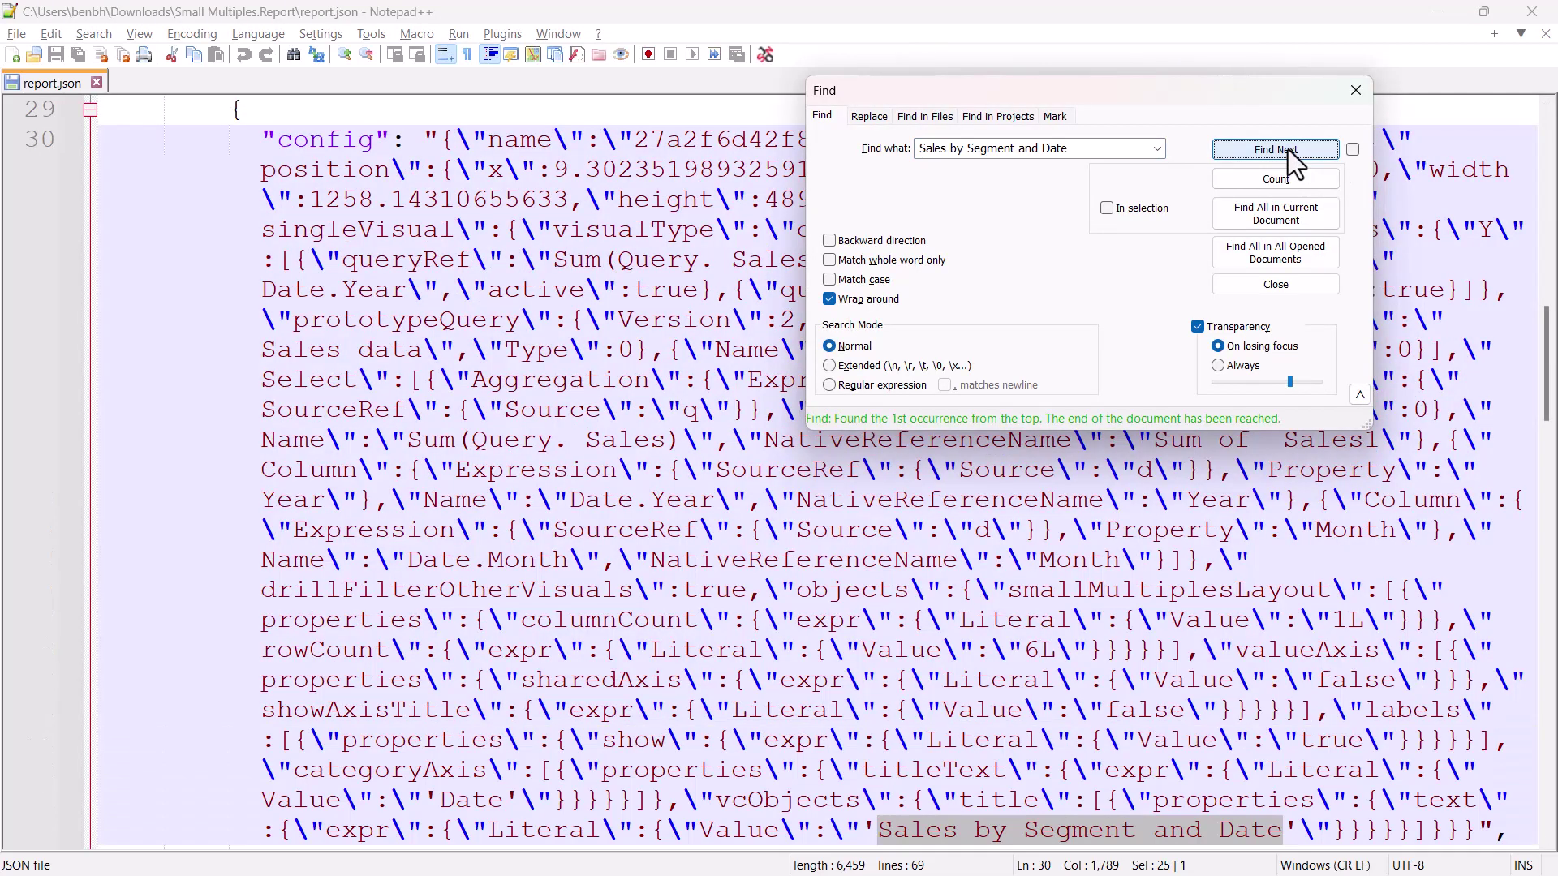
pyautogui.click(1351, 92)
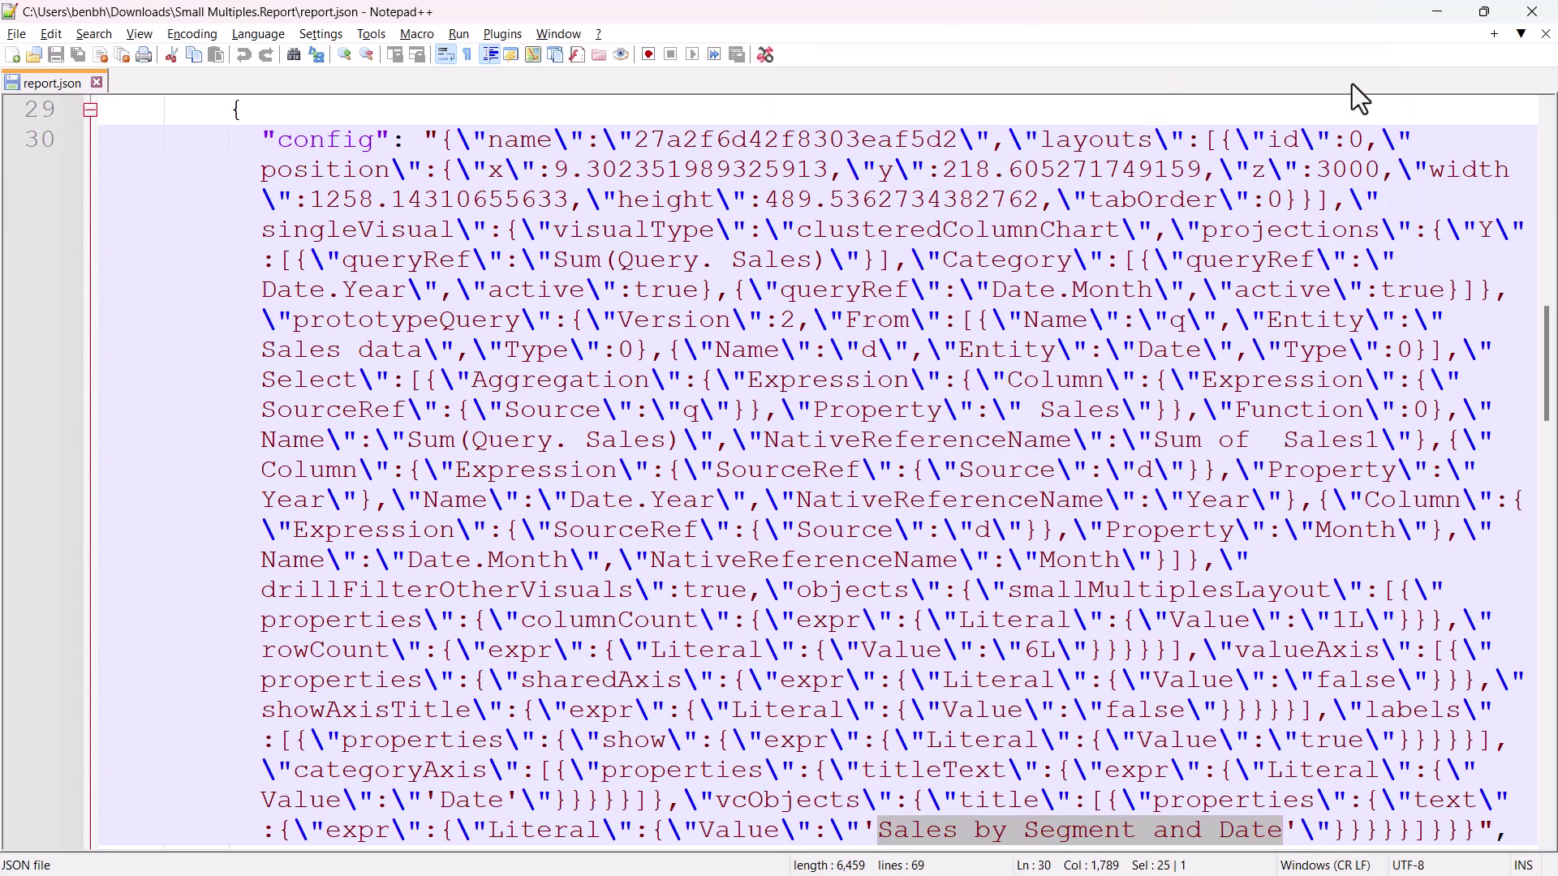
pyautogui.moveTo(1548, 402); pyautogui.dragTo(1547, 422)
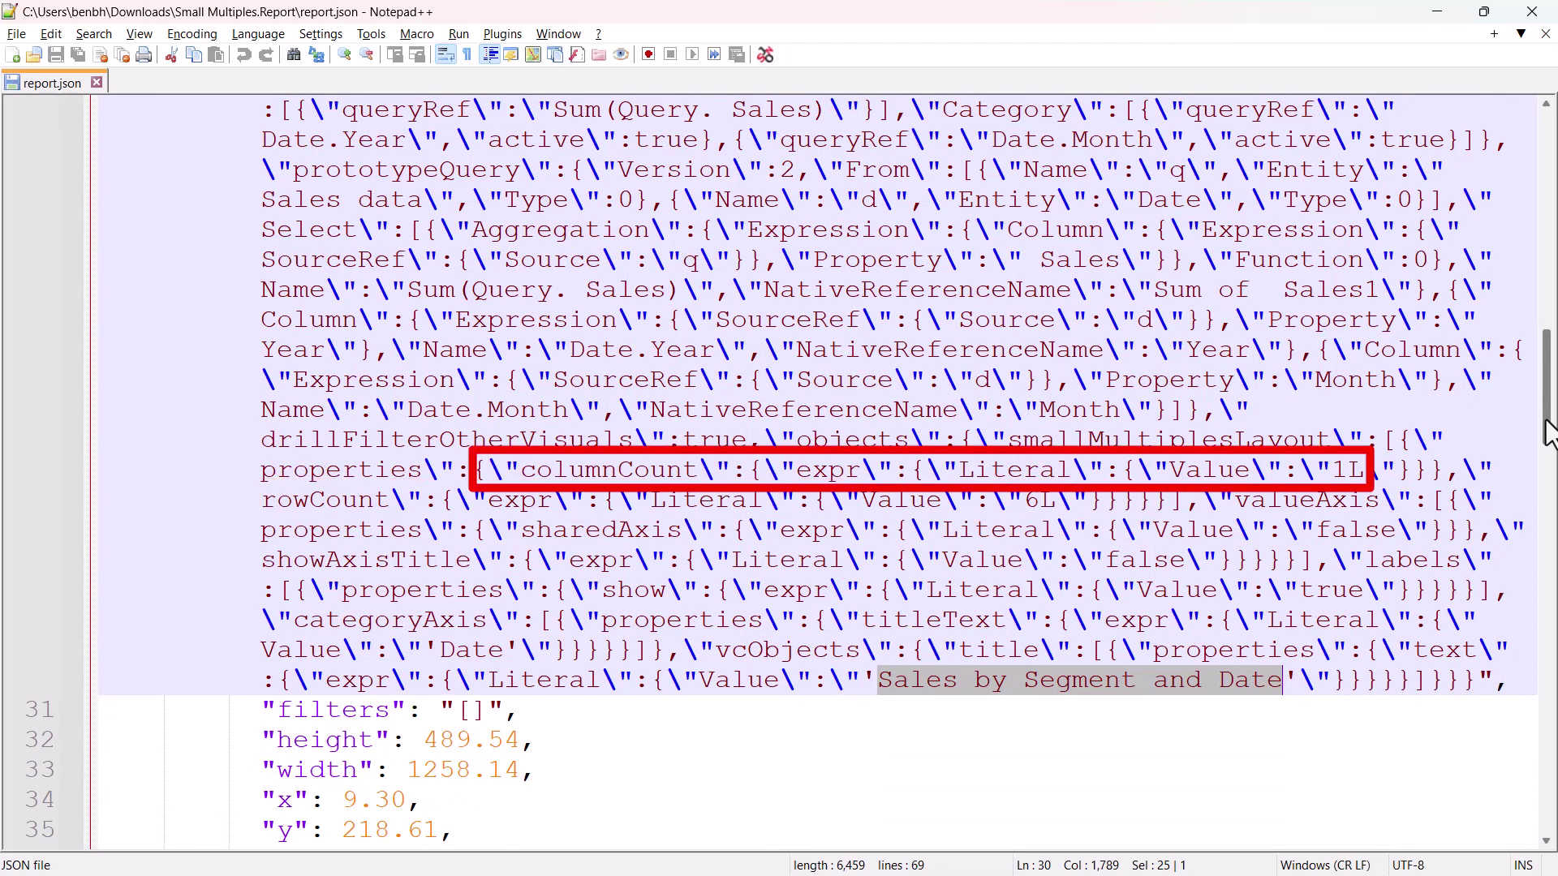
# Change the chart's rowCount from 6L to 8L and save report.json
pyautogui.click(1045, 497)
pyautogui.press('BackSpace')
pyautogui.write('8')
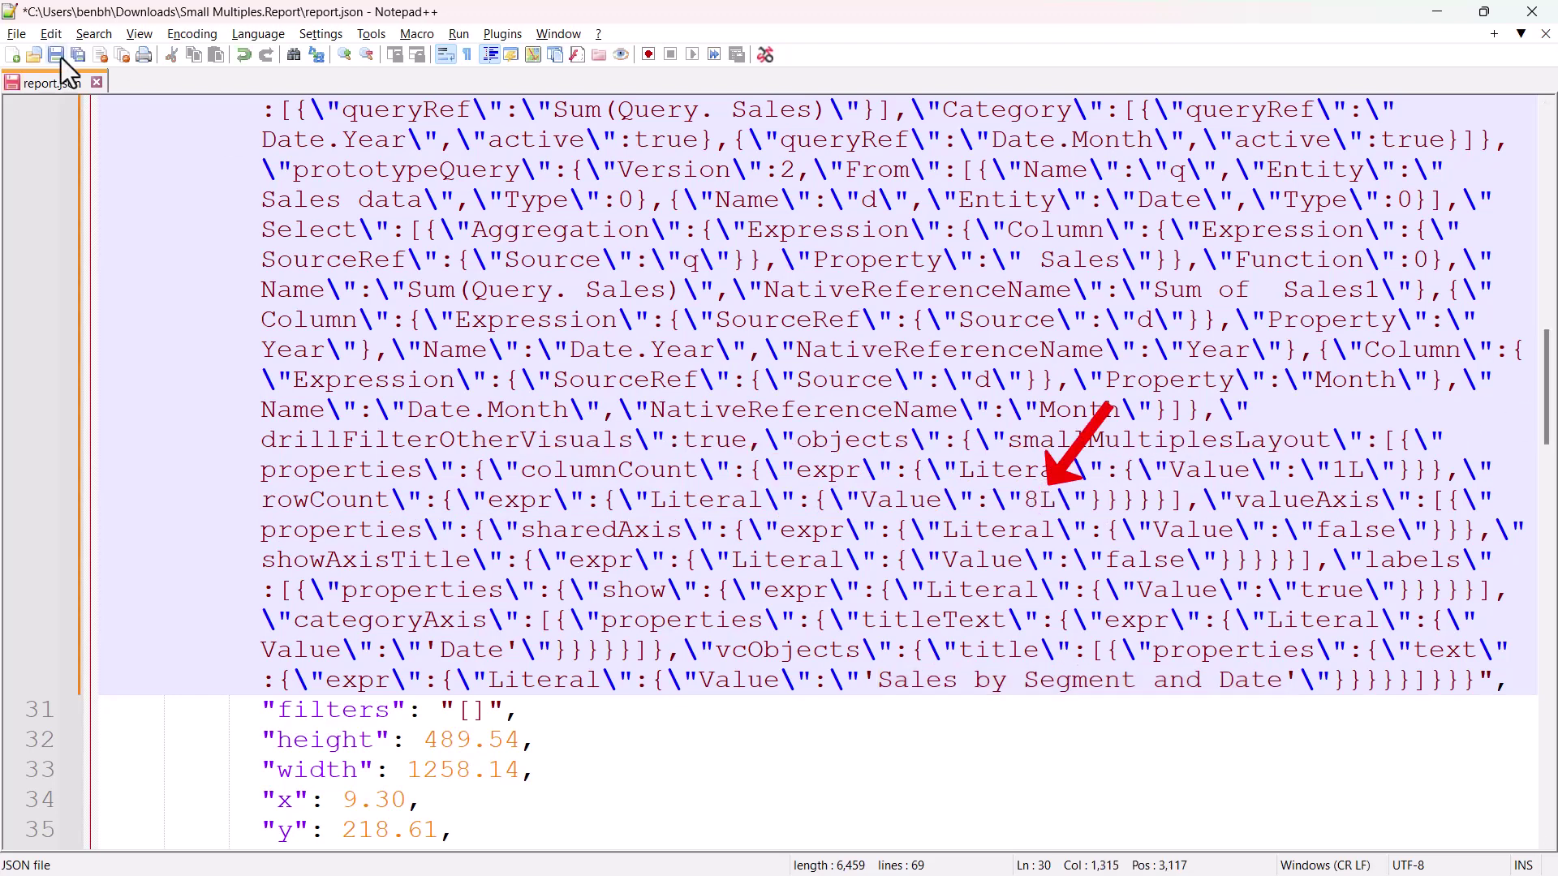
pyautogui.click(56, 56)
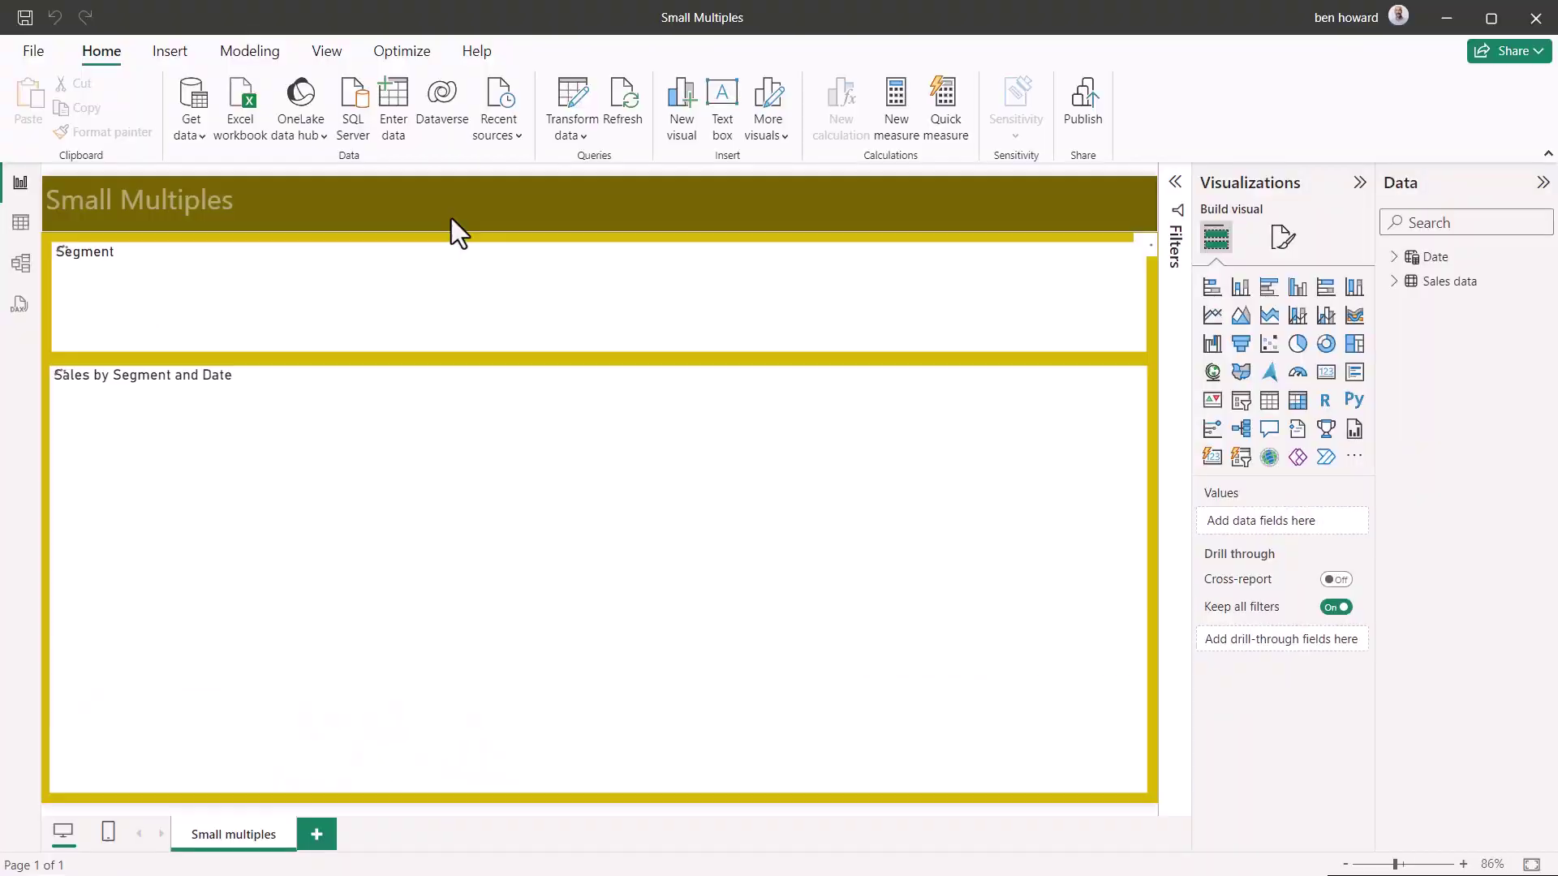
# Stretch the chart's top edge up over the slicer and confirm Small multiples Rows is 8
pyautogui.click(598, 371)
pyautogui.moveTo(606, 369); pyautogui.dragTo(599, 246)
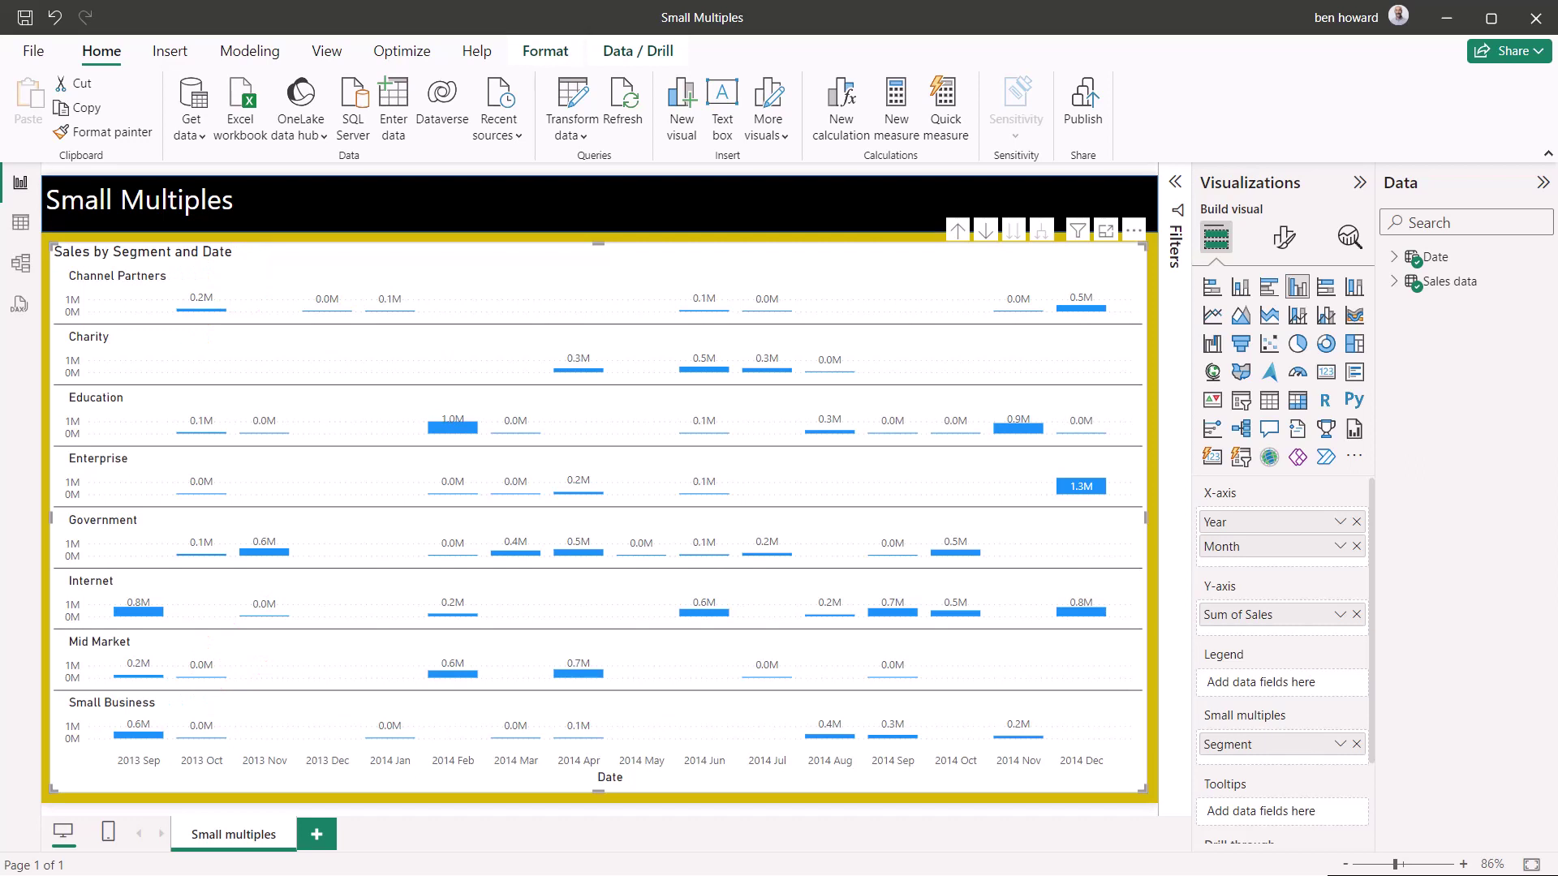
pyautogui.click(1287, 244)
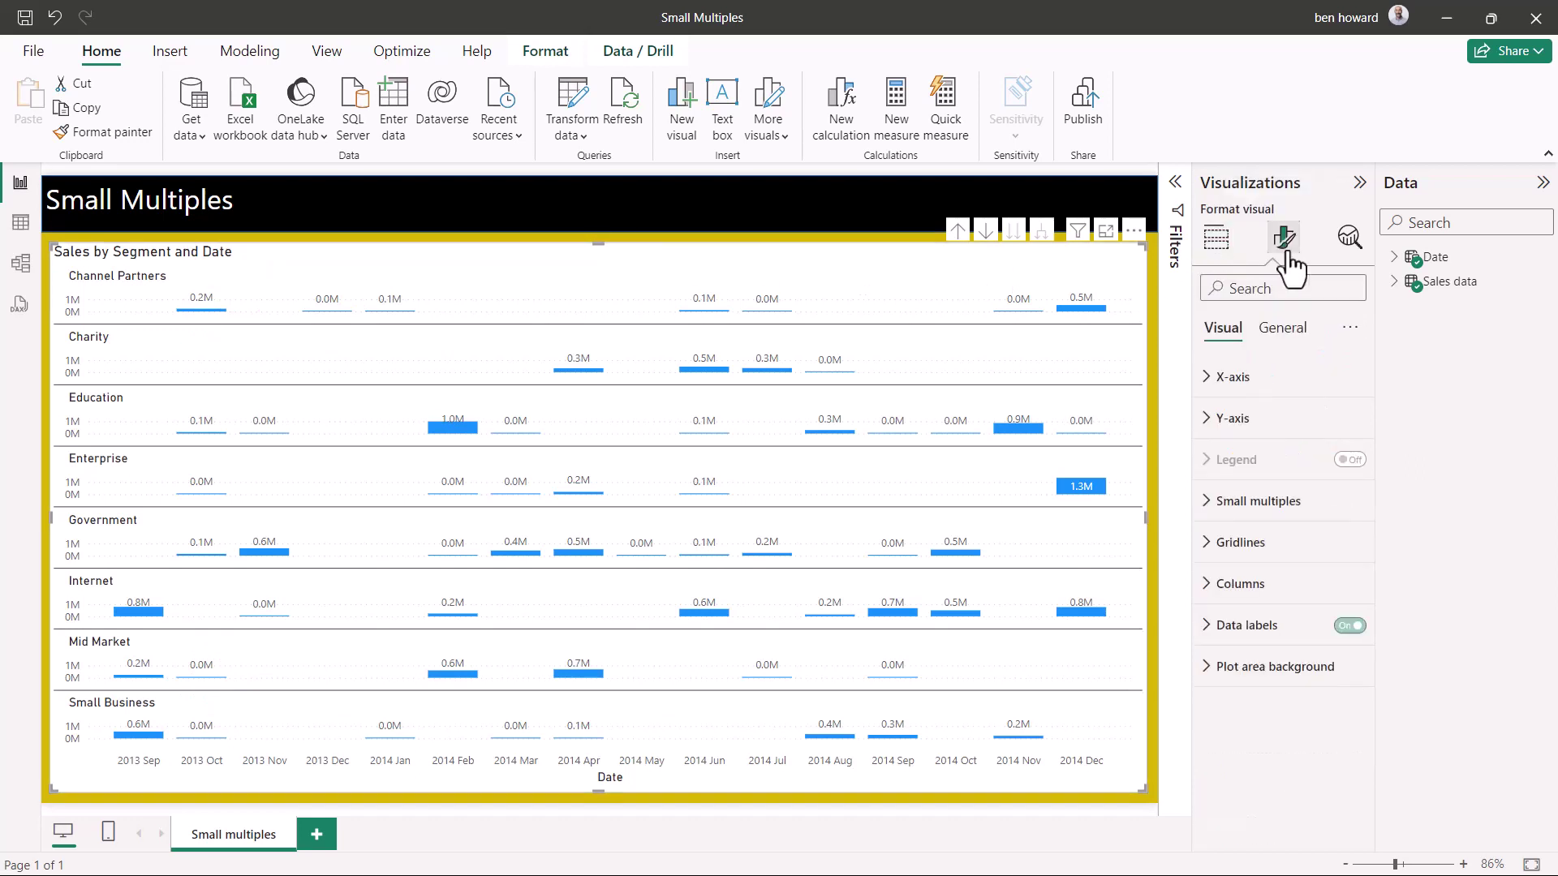
pyautogui.click(1214, 503)
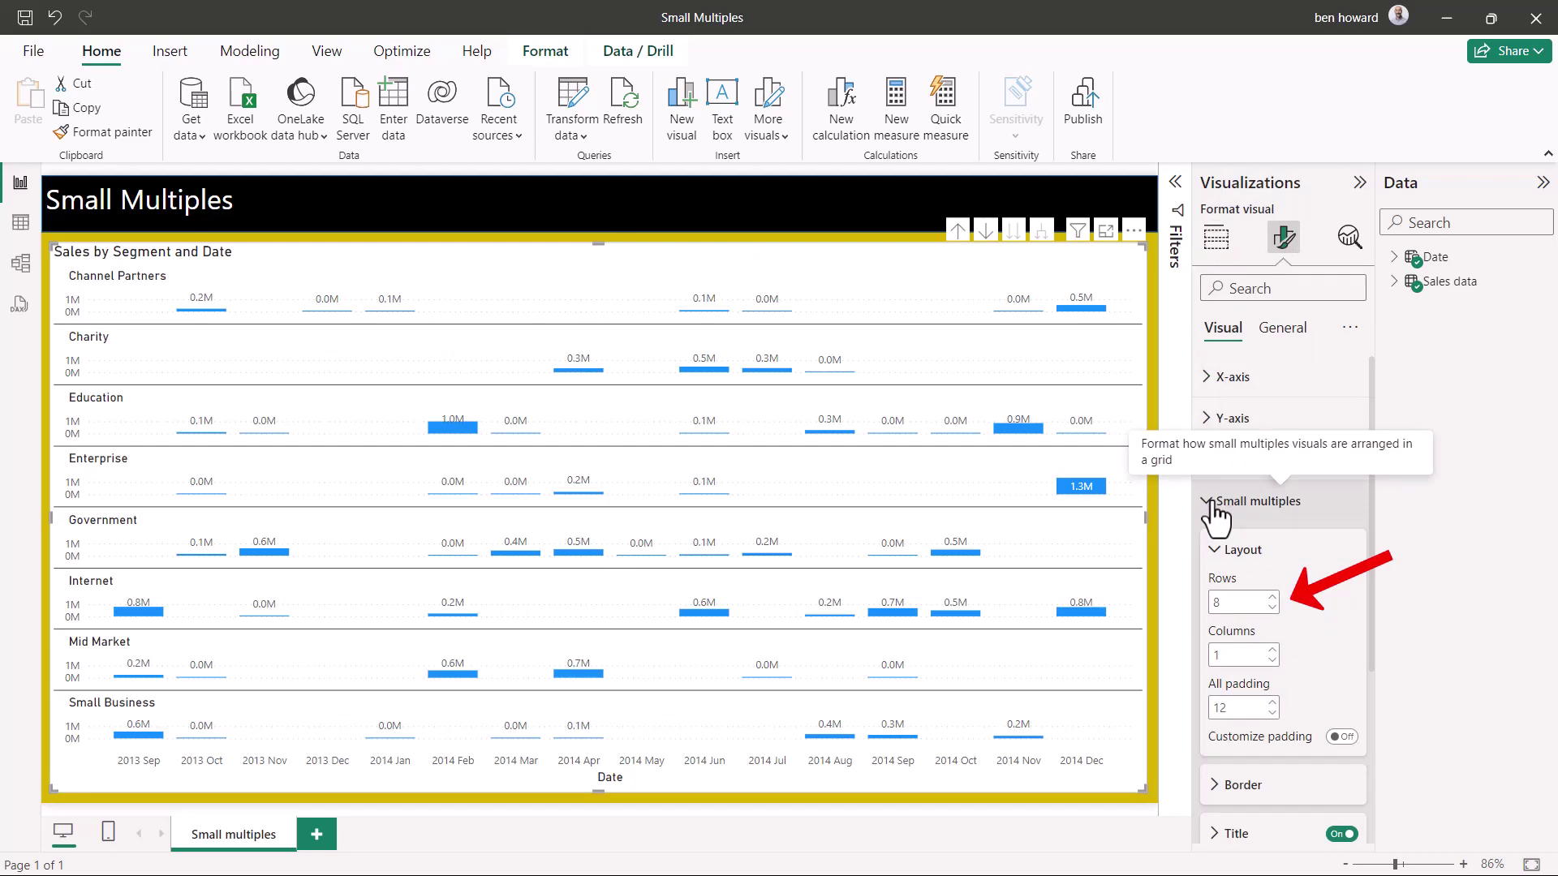